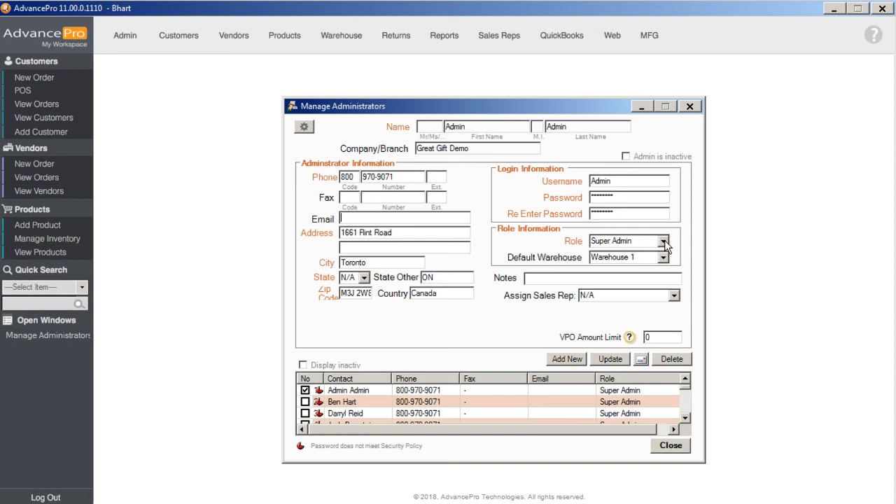
Step: Examine the role choices, the sales rep assignment choices and the VPO amount limit on the Admin administrator record
click(663, 241)
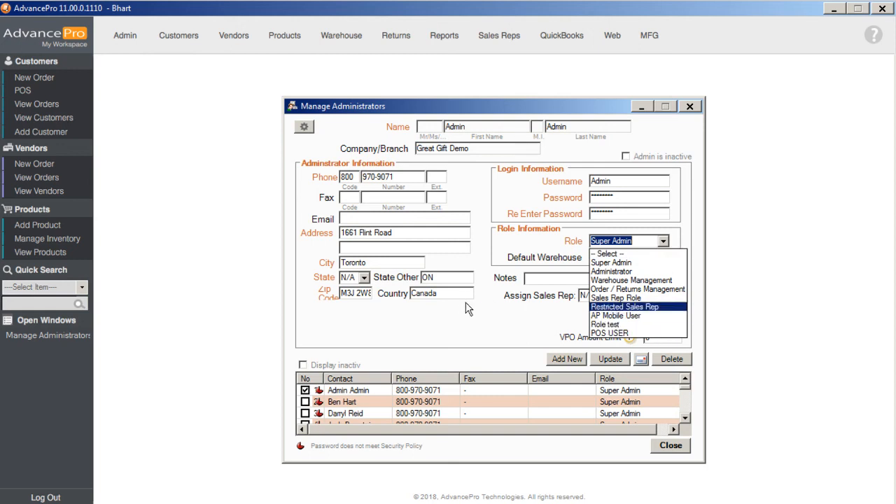
click(555, 324)
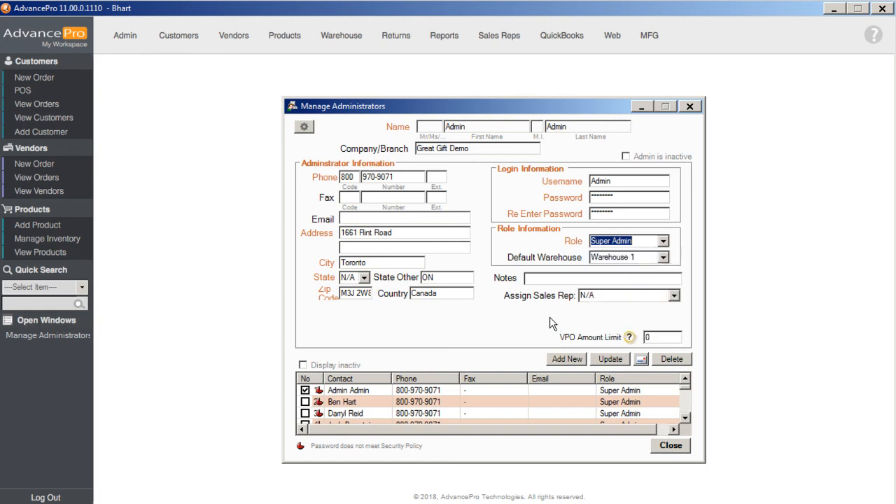
click(674, 296)
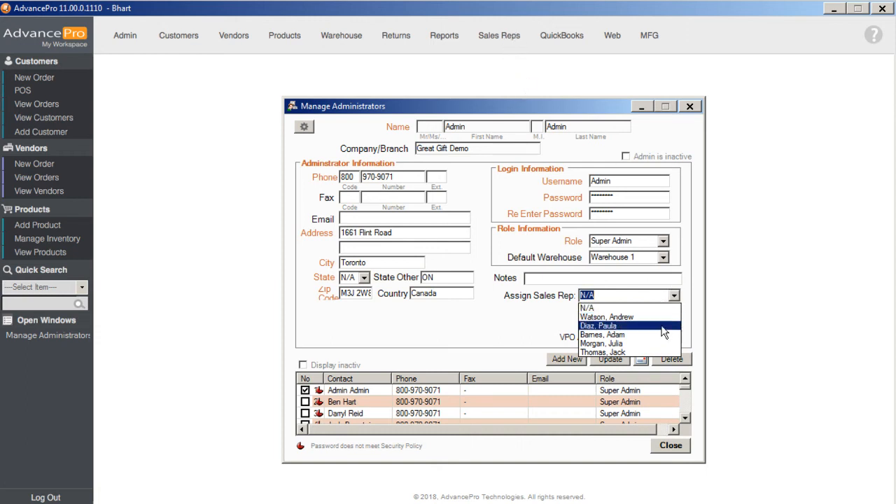
click(508, 326)
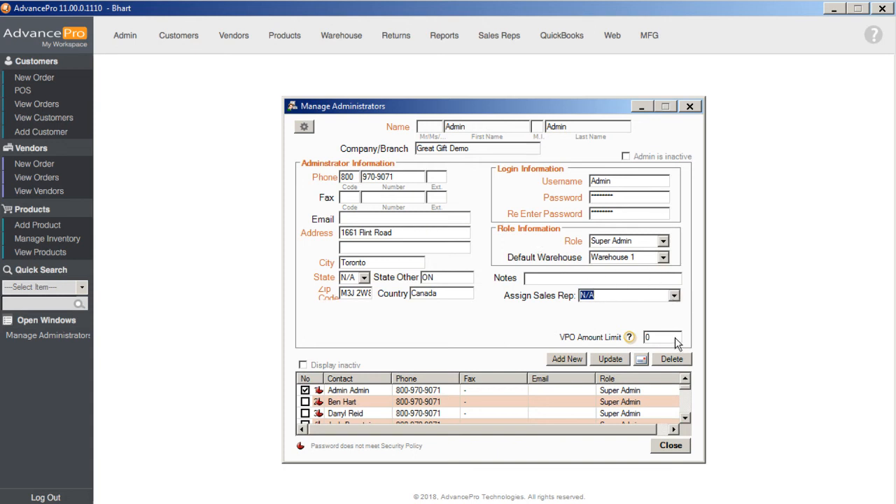
drag(655, 337, 635, 337)
Step: Open the administrator security settings by verifying the super admin username and password, review the password rules, and close them without saving
click(307, 128)
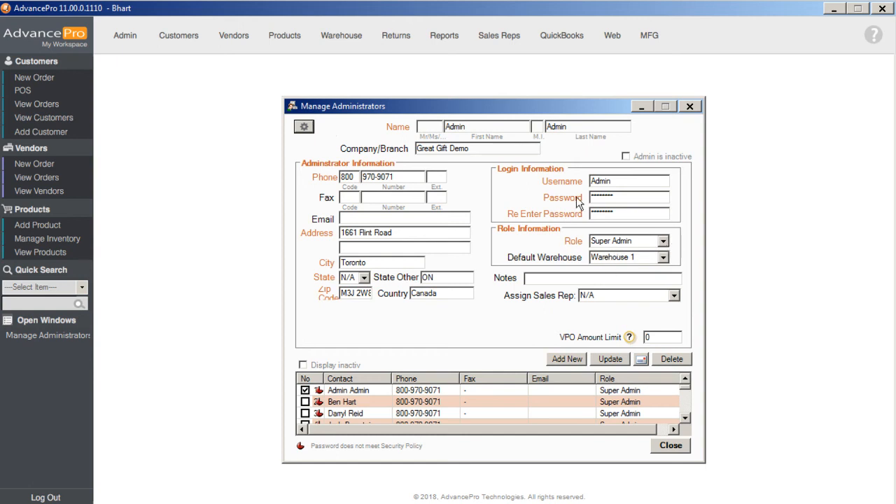
click(306, 128)
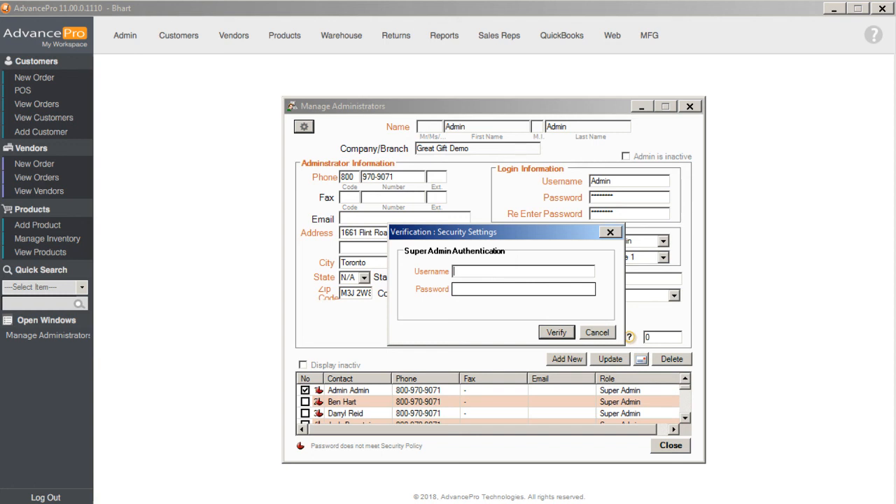
text(Bhart)
key(Tab)
text(*******)
click(559, 333)
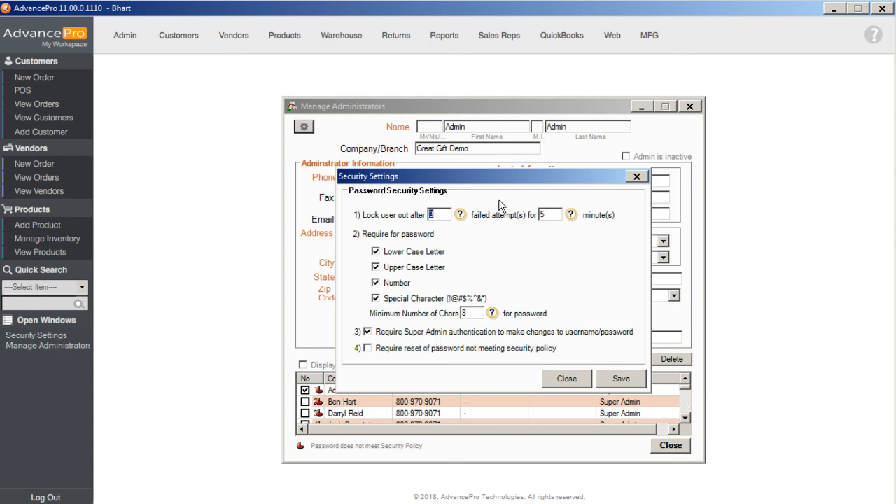
drag(537, 173, 441, 174)
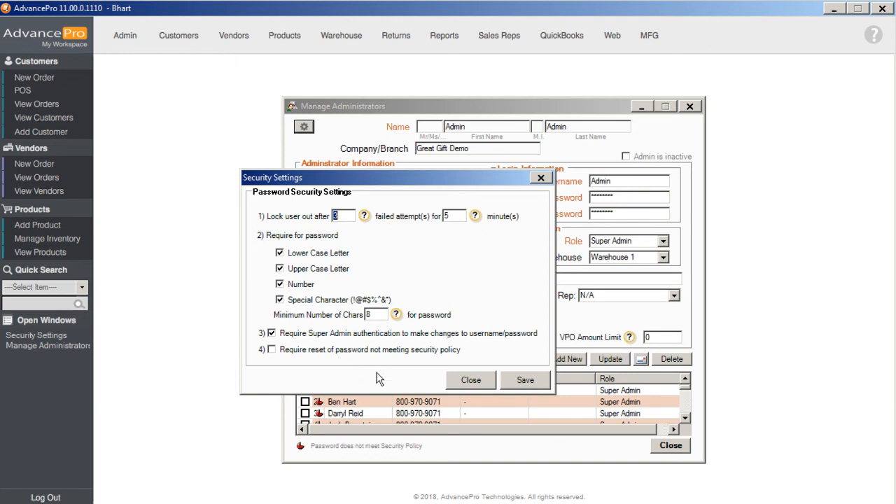
click(476, 379)
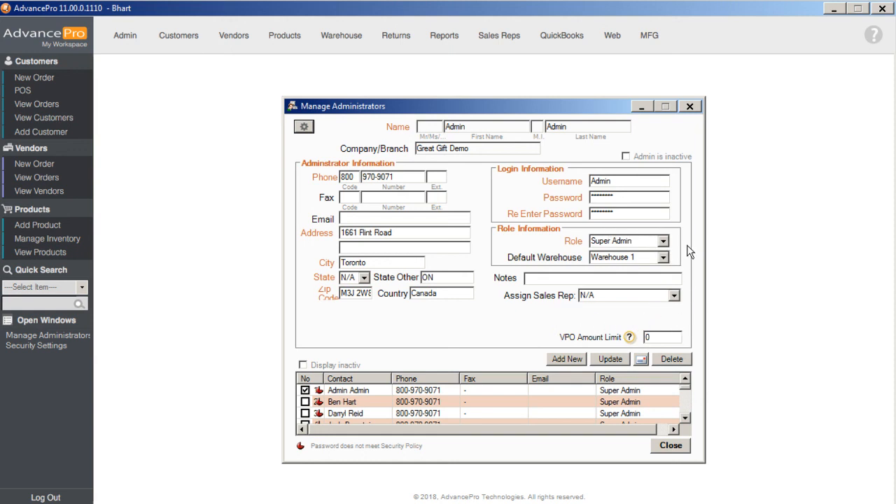
Step: View the blank new-administrator form, reload the Admin record, and close Manage Administrators
click(569, 359)
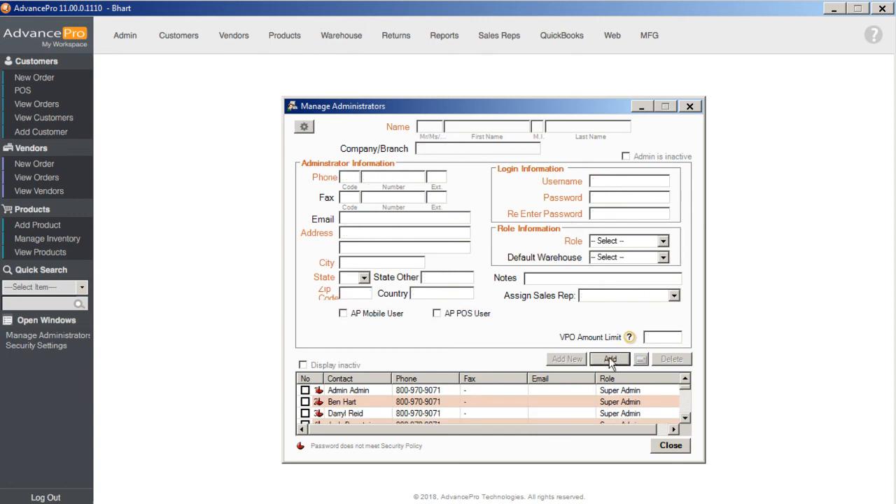
click(305, 391)
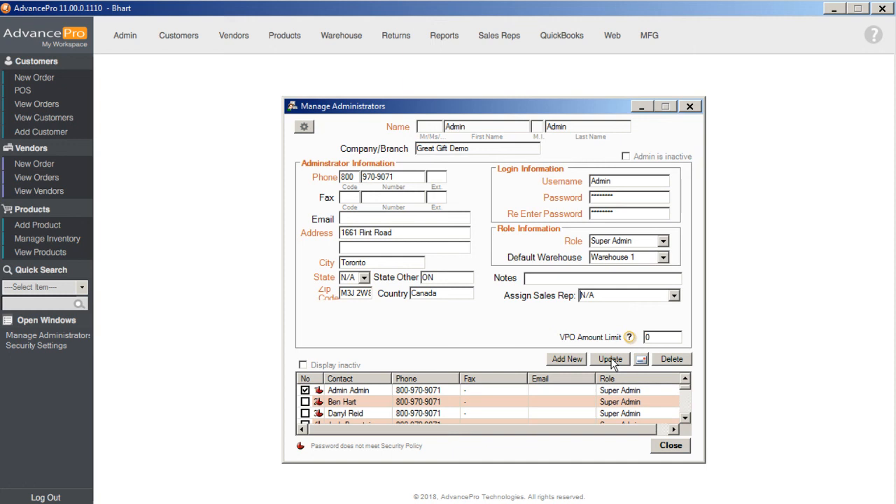
click(670, 446)
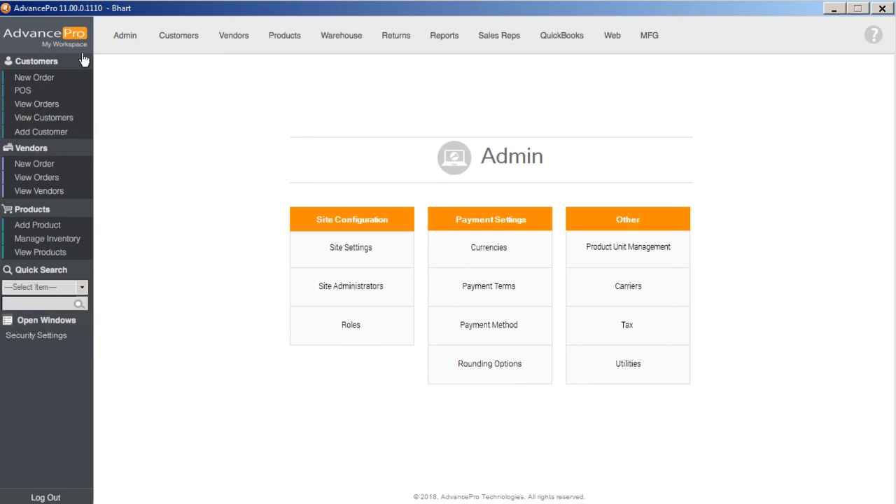
Step: Open the administrative roles and look through the full list of existing roles
click(346, 335)
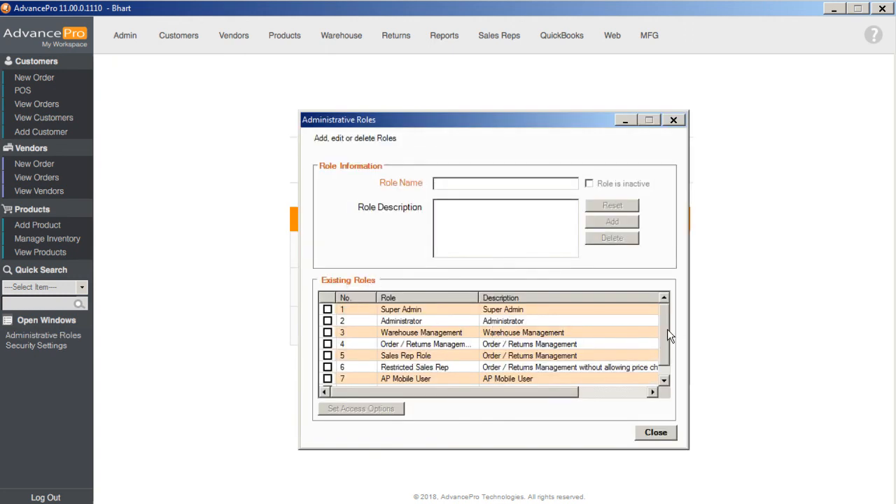
scroll(665, 329, down, 1)
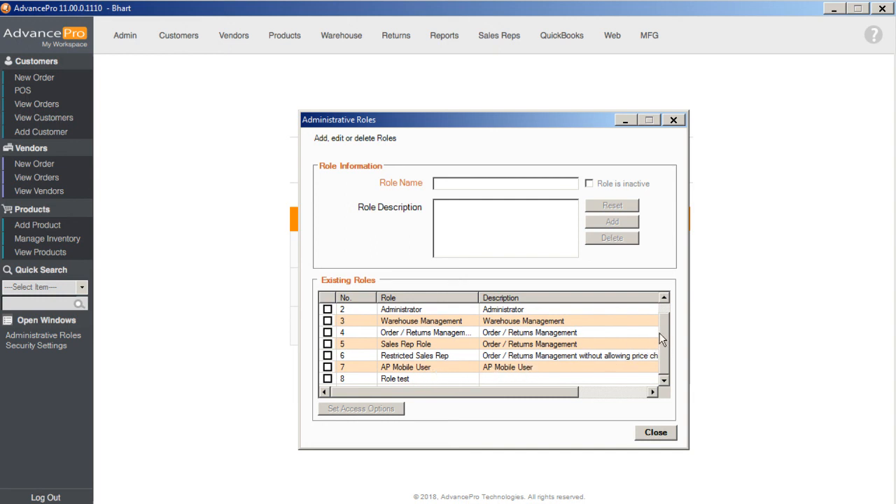
scroll(662, 338, up, 1)
scroll(661, 338, down, 1)
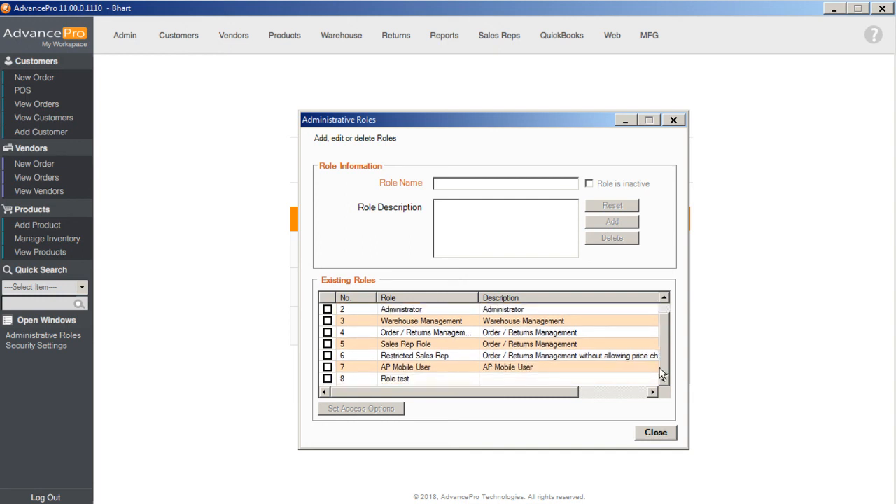
Step: Give the role "Role test" access to the Vendors and WareHouse panels and save its access options
click(327, 379)
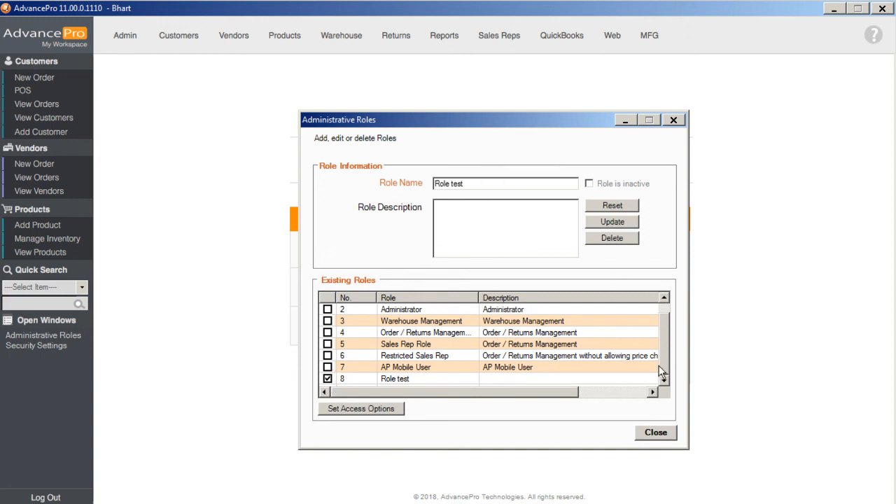
click(336, 378)
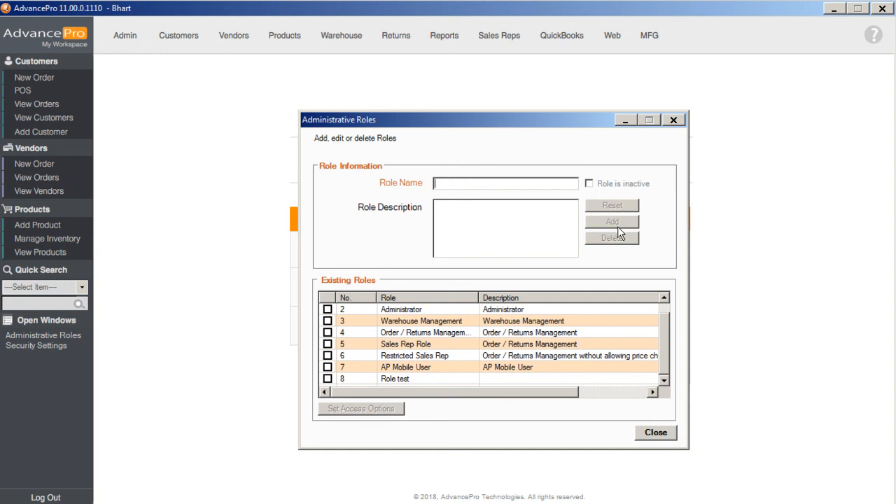
click(327, 379)
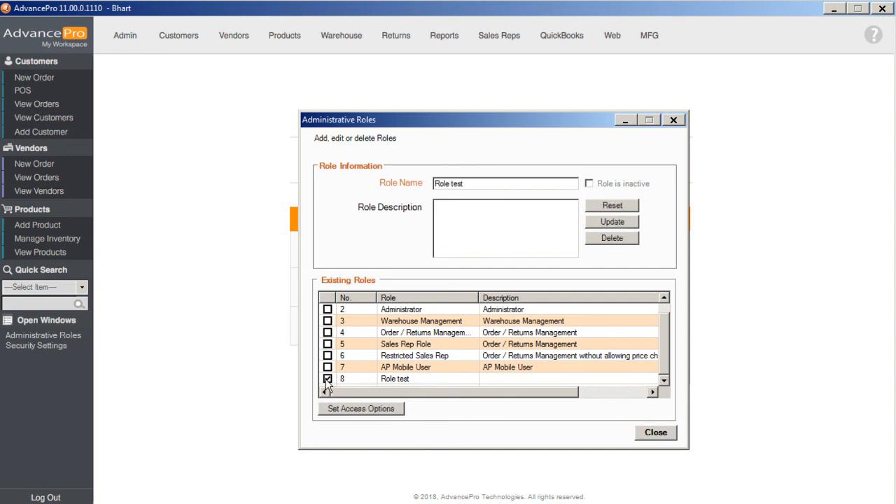
click(391, 413)
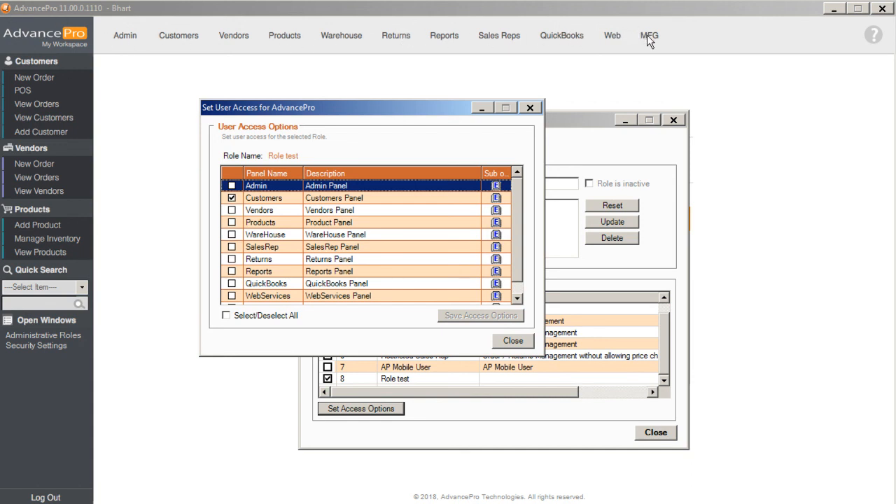
click(231, 209)
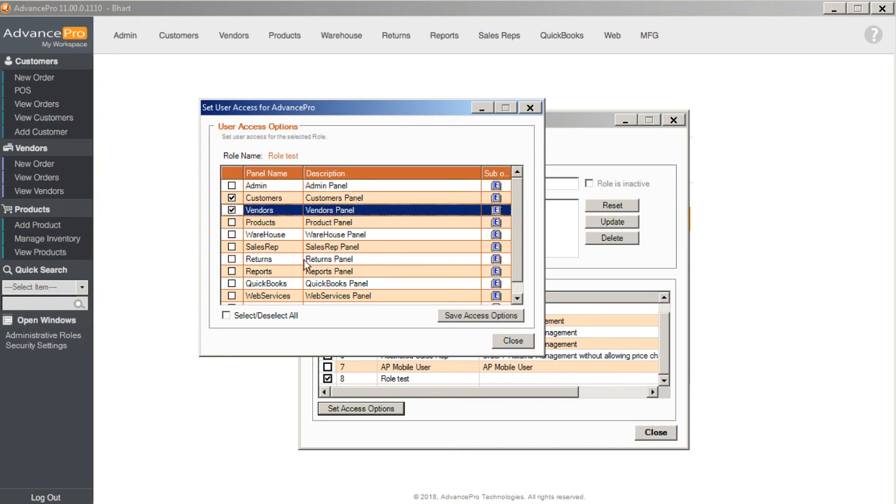
click(231, 235)
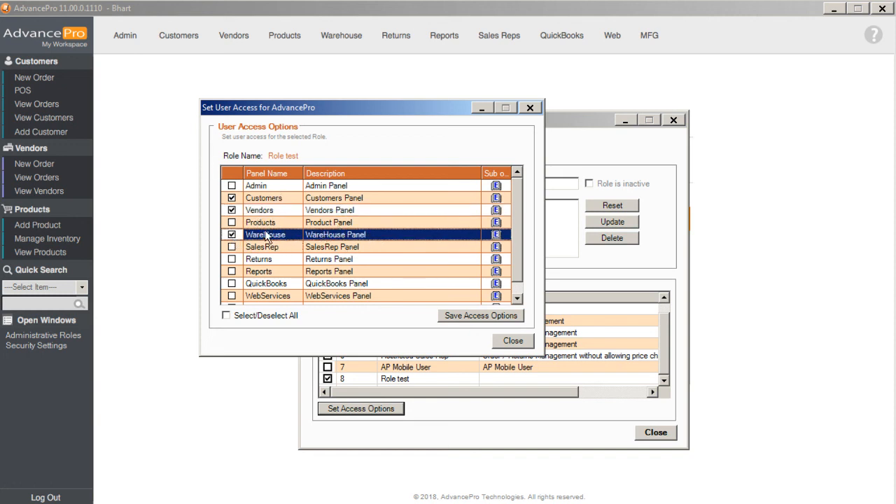
click(470, 319)
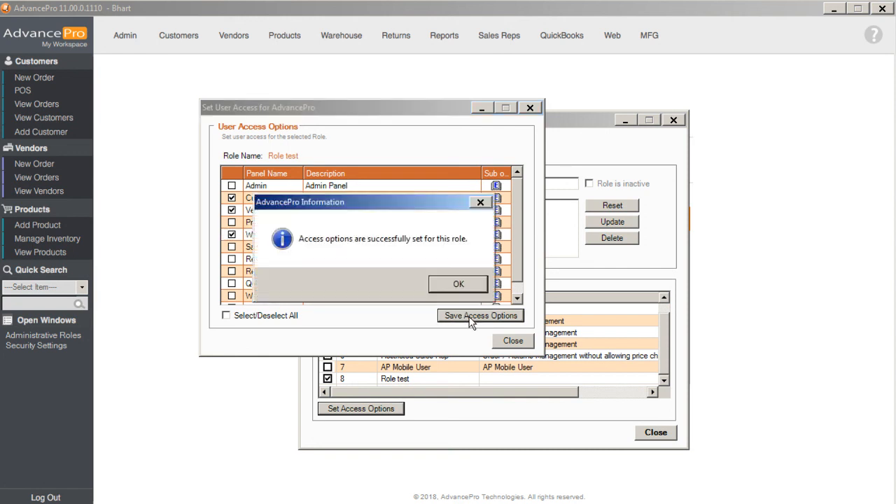
click(455, 284)
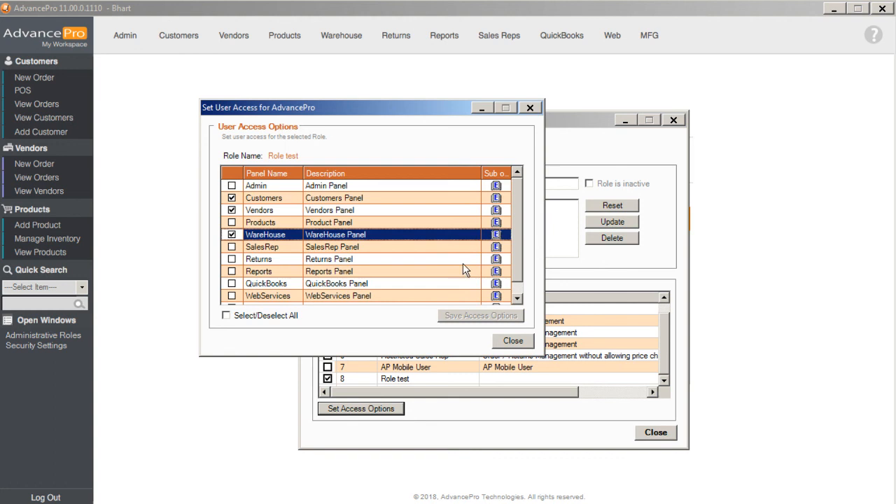
Step: Review the Customers panel sub-access options for "Role test", including the View All Orders column choices, saving the columns unchanged
click(497, 199)
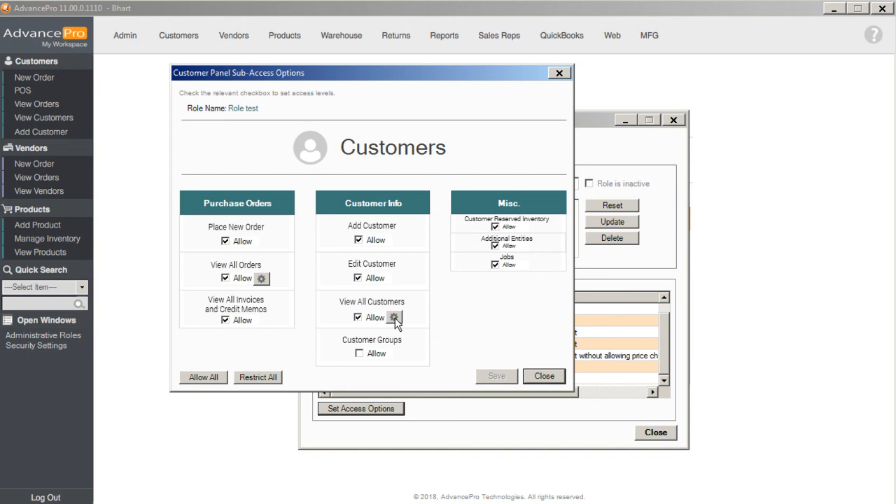
click(261, 279)
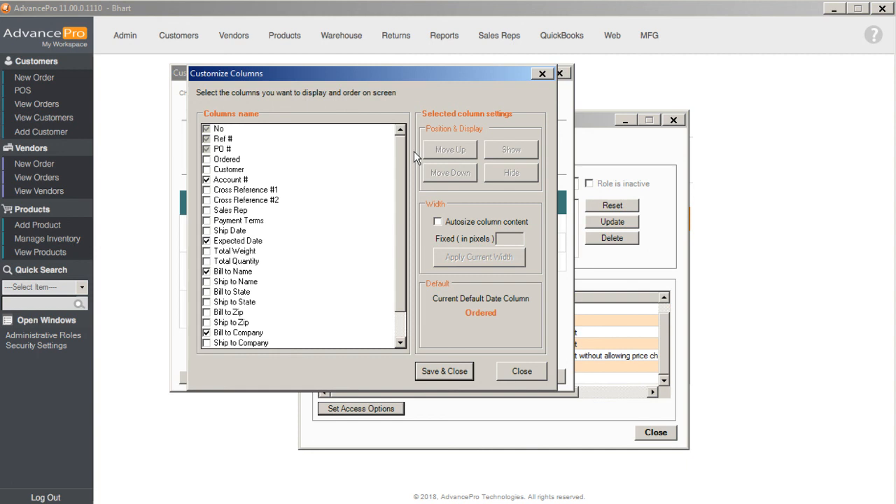
scroll(404, 189, down, 1)
scroll(407, 144, up, 1)
scroll(402, 213, down, 1)
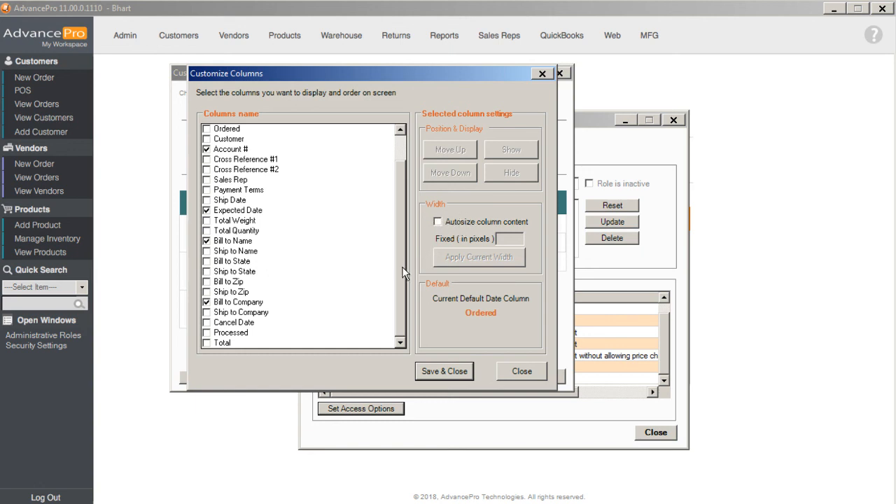
scroll(402, 273, up, 1)
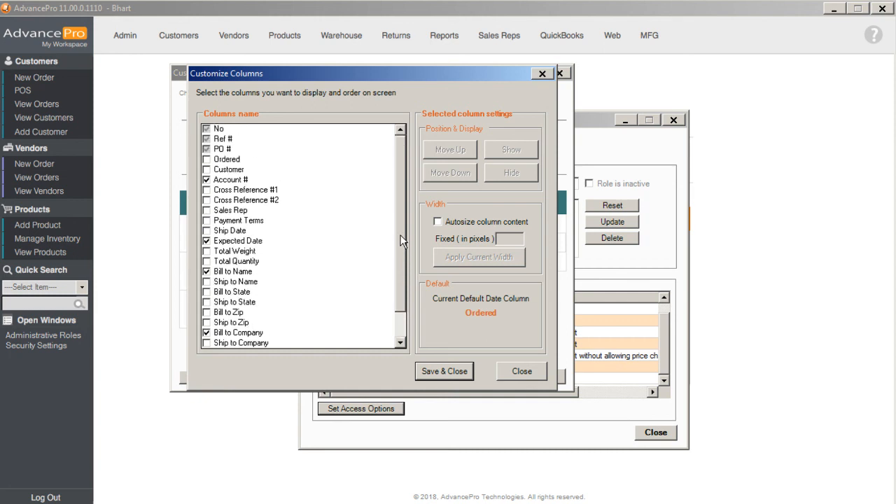
click(457, 371)
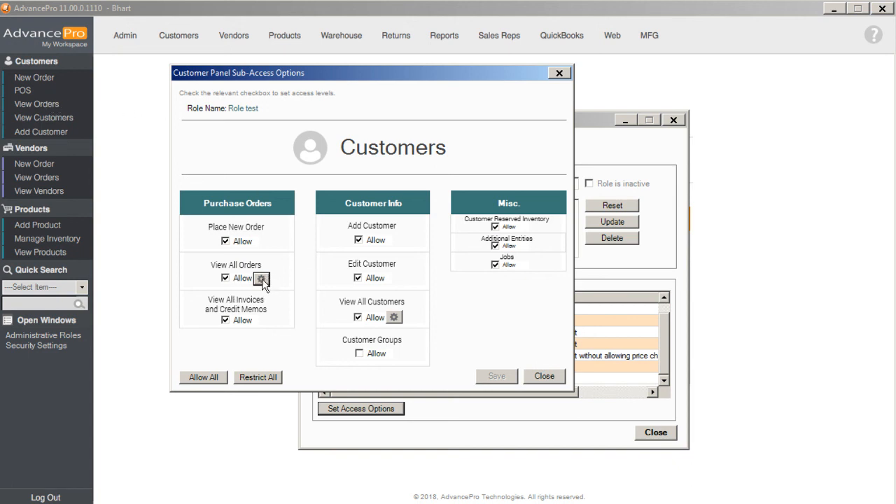
click(544, 376)
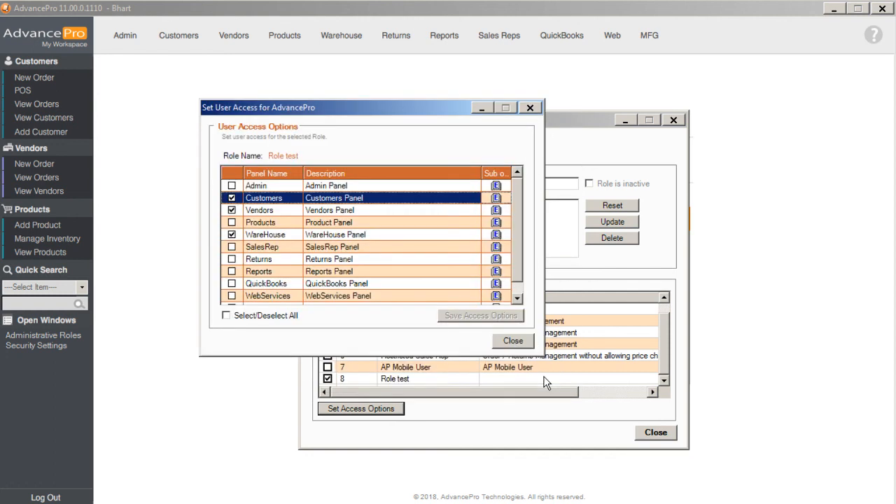
Step: Close and reopen the access options of "Role test" to check the allowed panels, and close the administrative roles
click(513, 341)
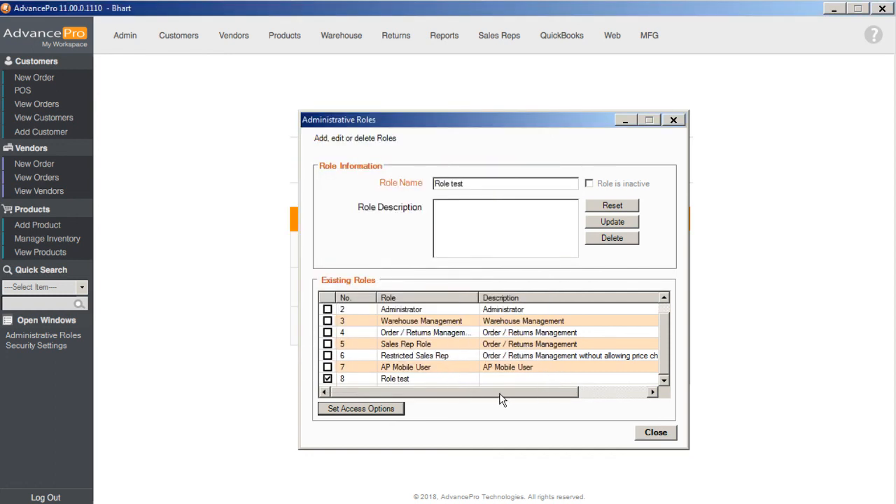
click(379, 412)
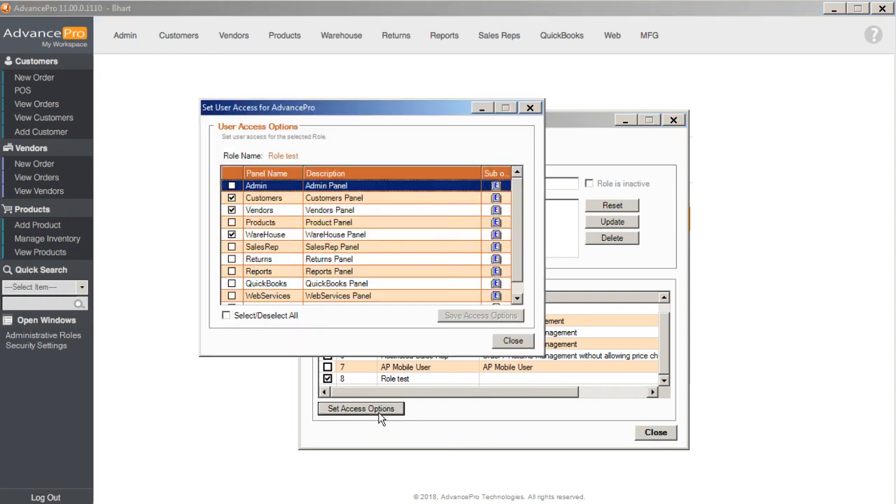
click(513, 342)
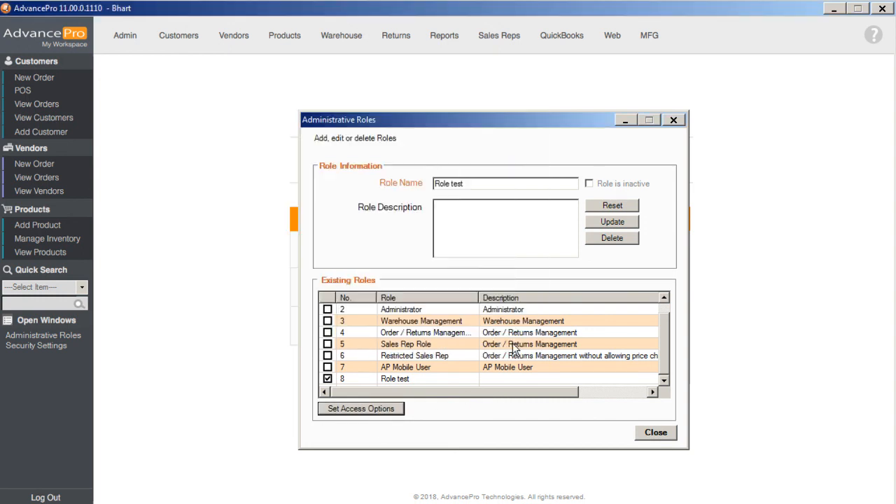
click(656, 434)
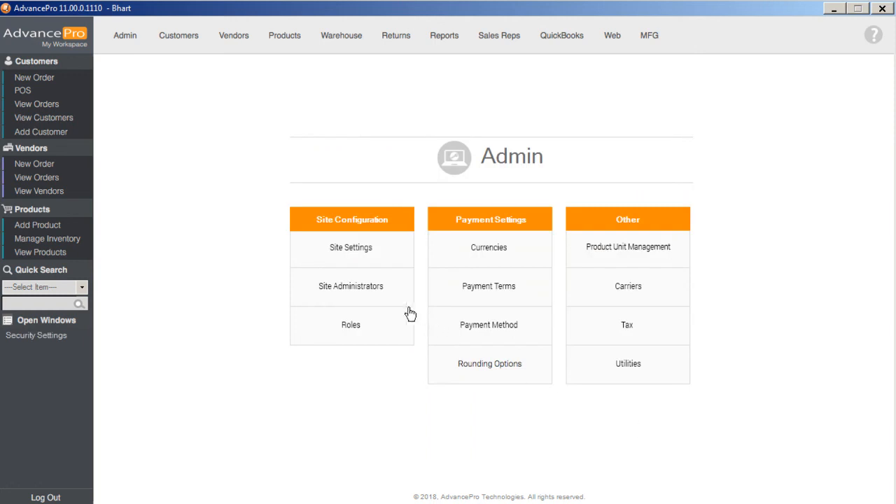
Step: Reopen the site administrators and check the role choices on the Admin record
click(370, 297)
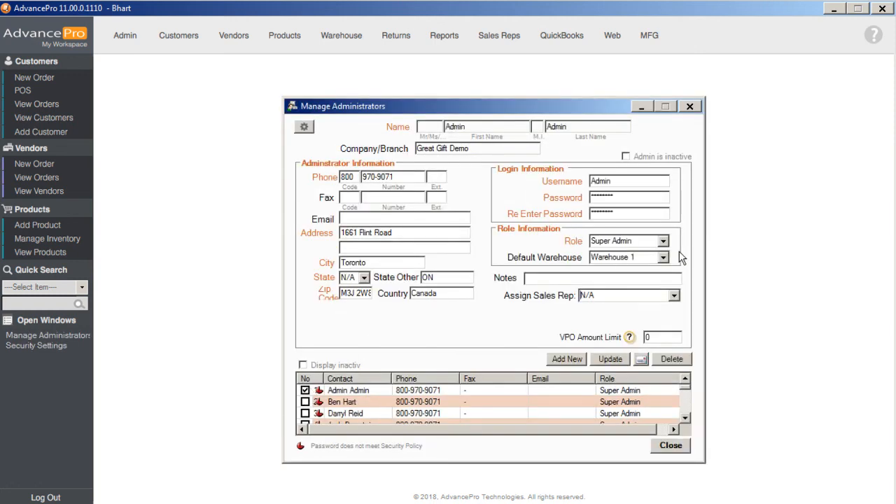
click(663, 243)
click(664, 245)
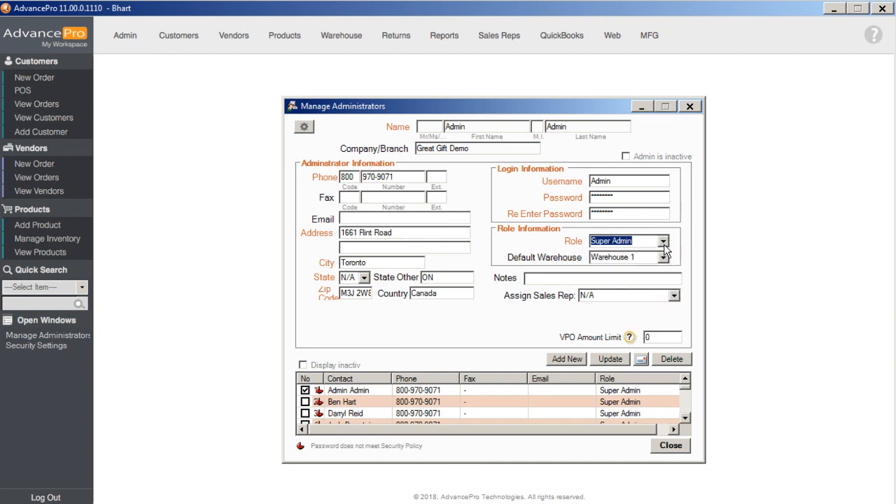